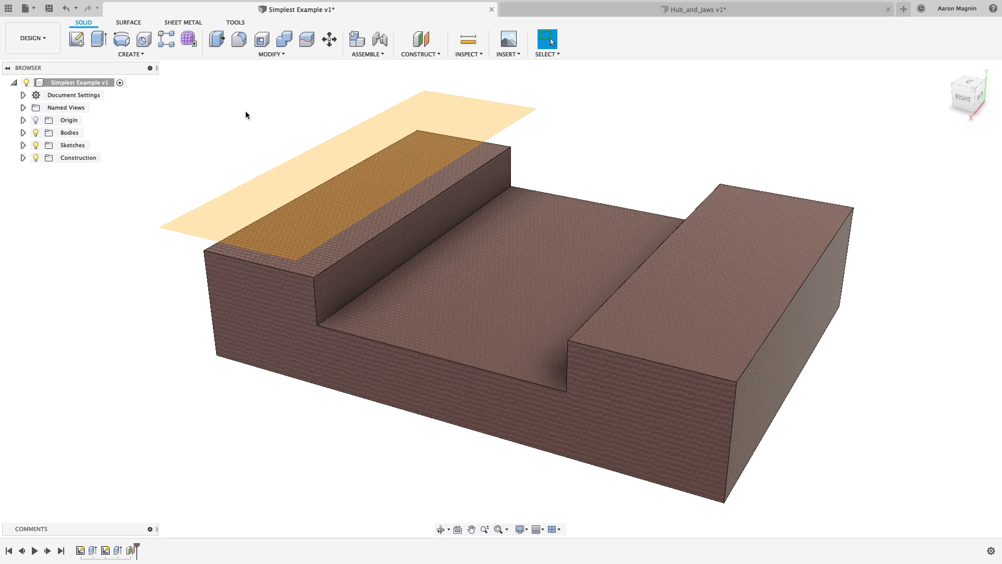
Create a new sketch on the top face of the stepped part's raised left block
left_click(82, 44)
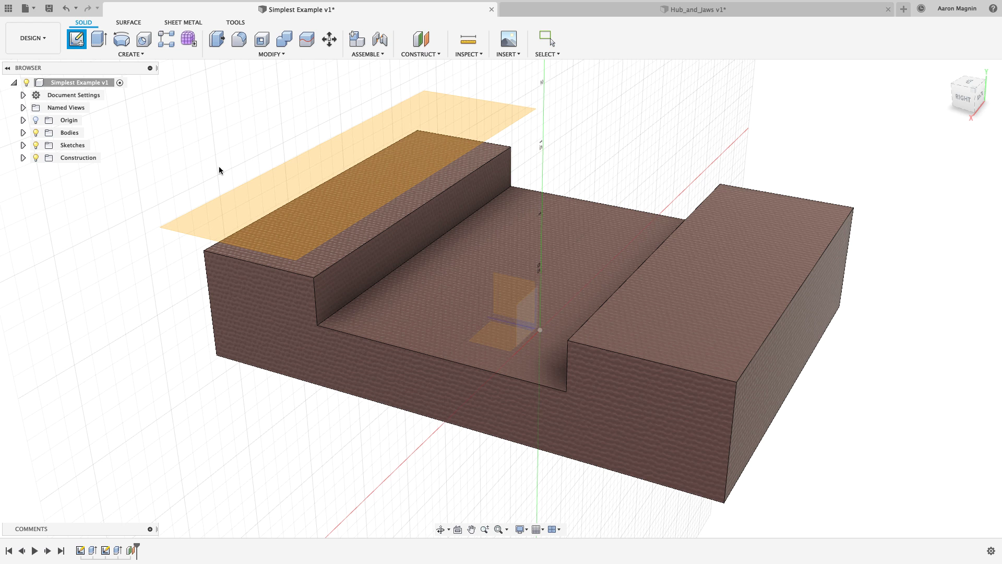
left_click(241, 195)
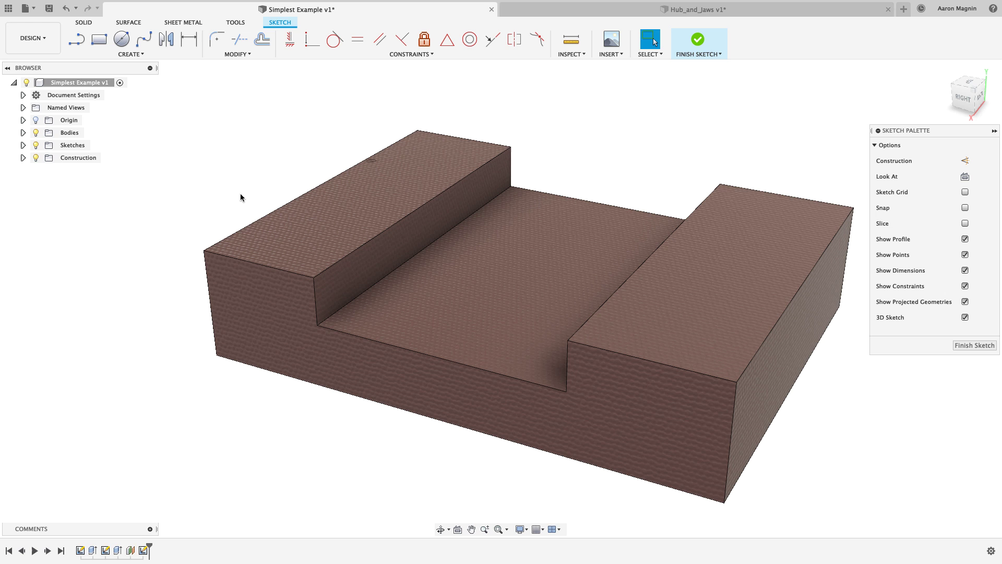
Project the raised block's top face and two right step edges into the sketch, then finish it
key("p")
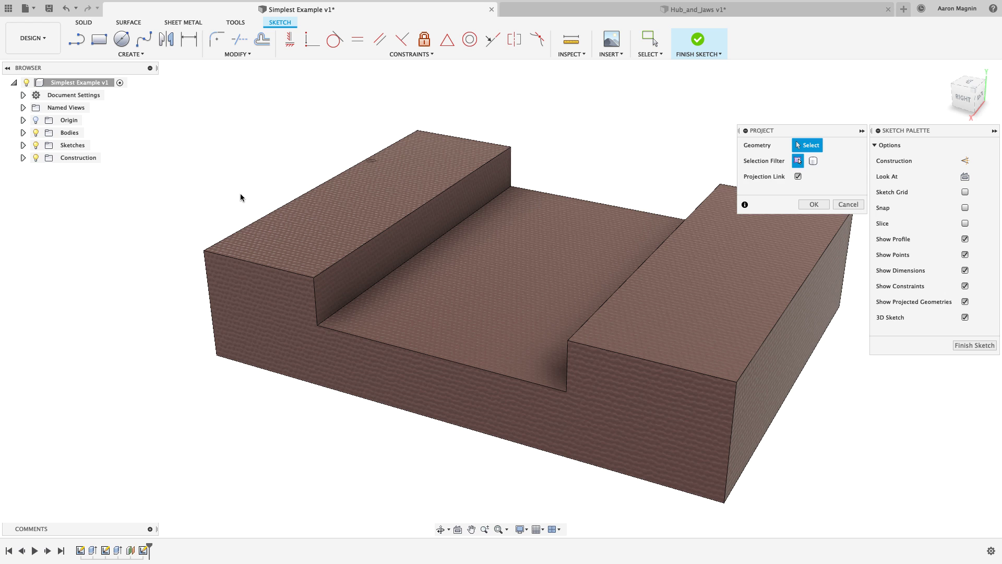
left_click(323, 233)
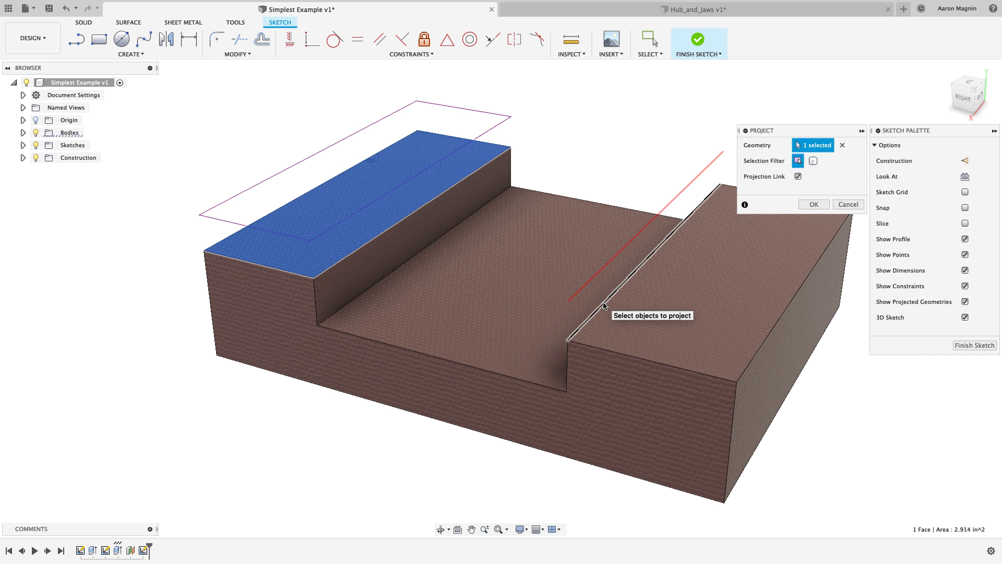
left_click(604, 306)
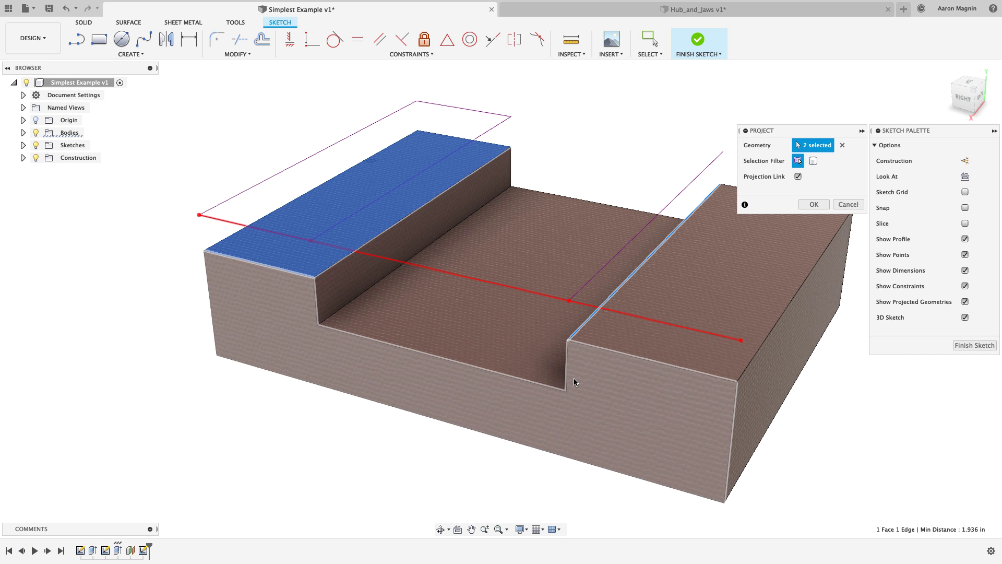
left_click_drag(574, 382, 591, 420)
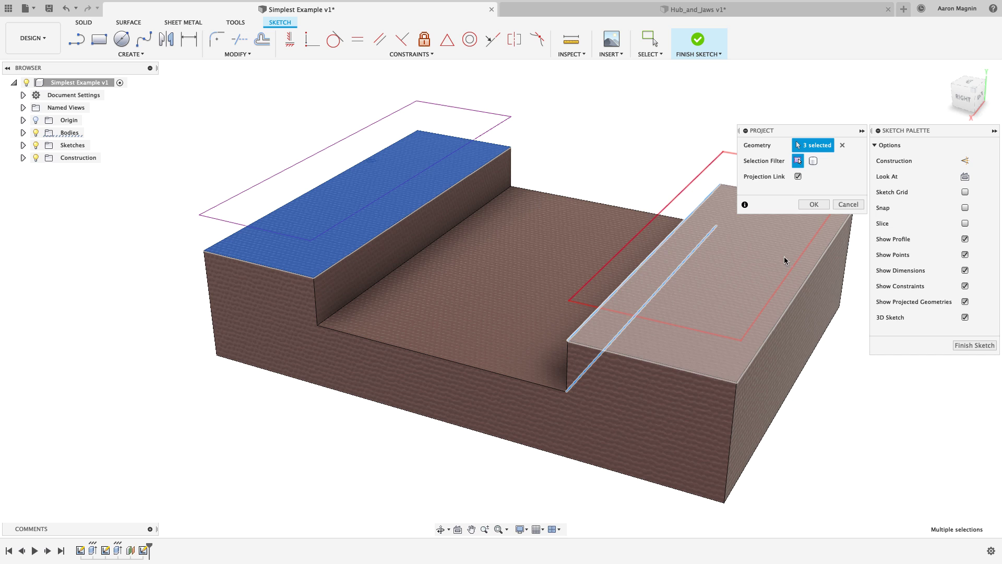
left_click(826, 204)
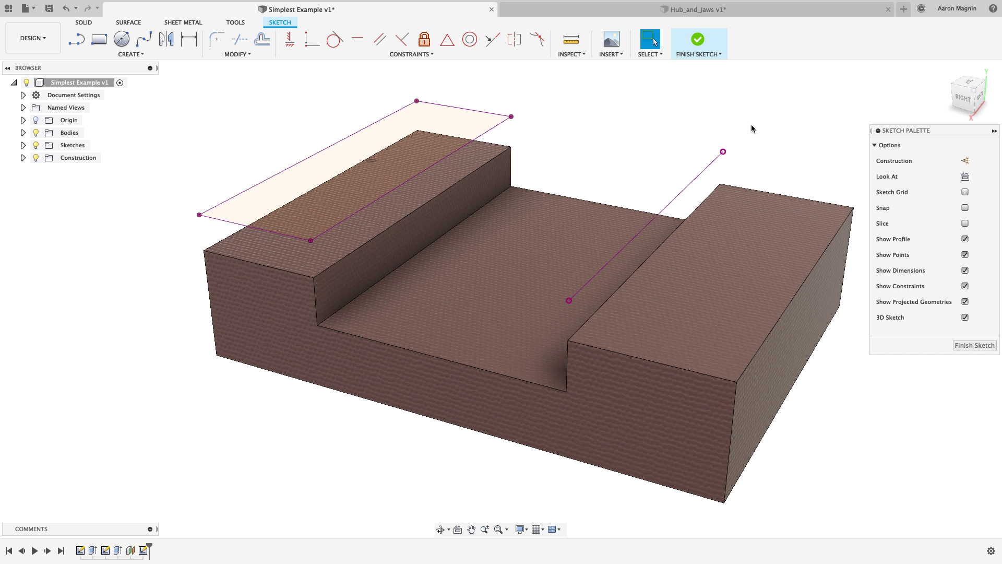
left_click(699, 41)
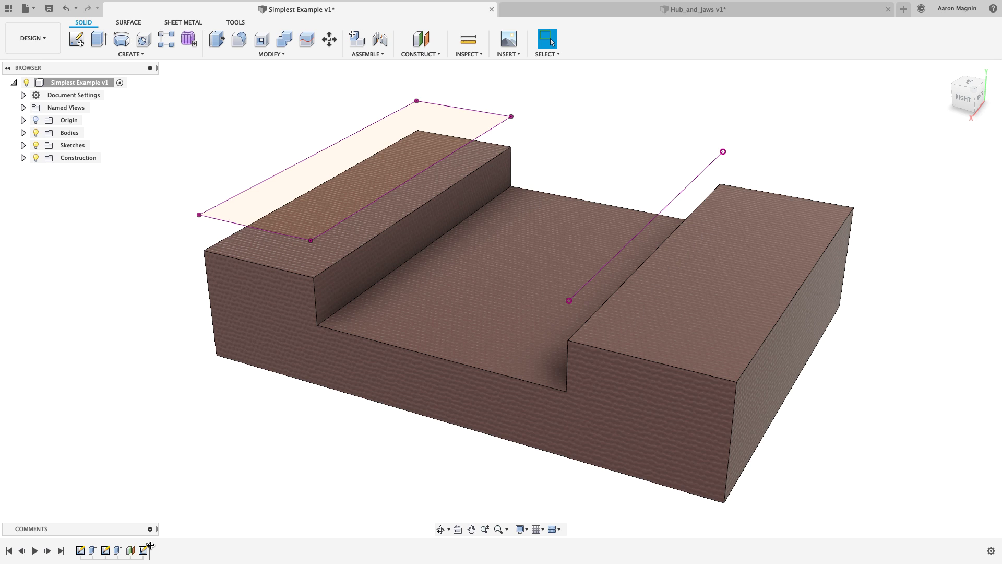
Insert a 0.25 in fillet on four step edges before Sketch5, then roll history forward
left_click_drag(151, 545, 137, 546)
key("f")
left_click(335, 262)
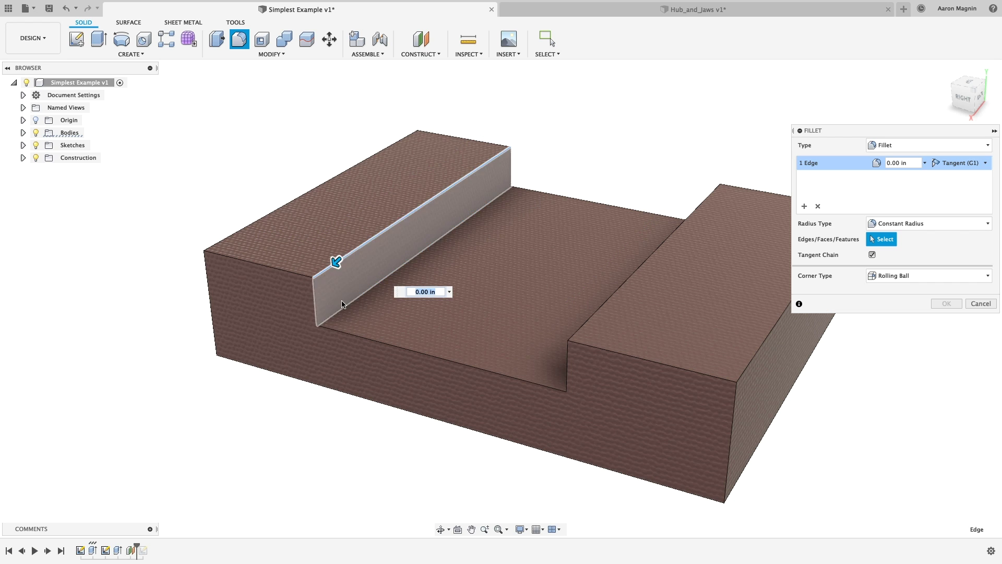
left_click(346, 302)
left_click(571, 385)
left_click(581, 317)
type("0.25")
key("Return")
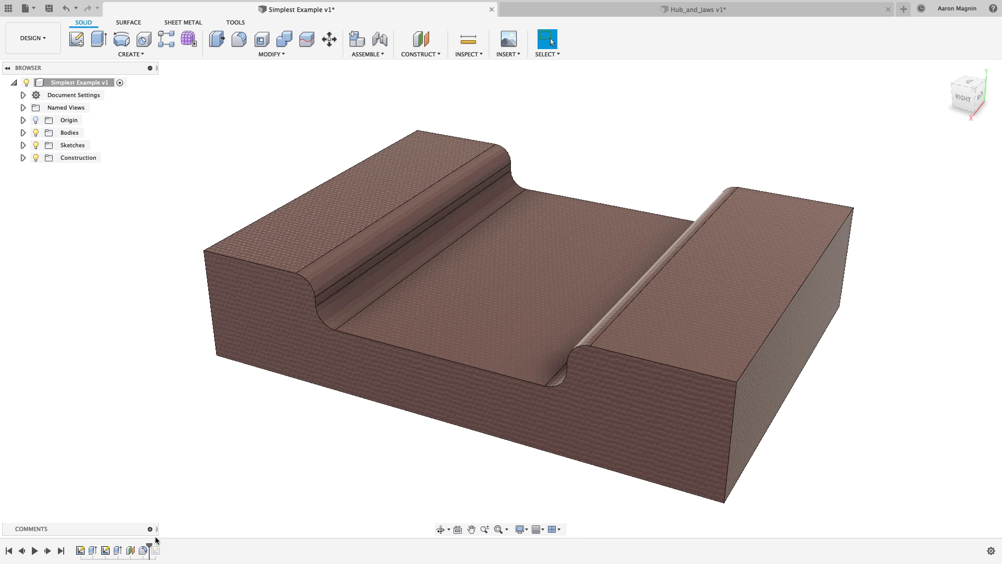
left_click_drag(150, 545, 170, 547)
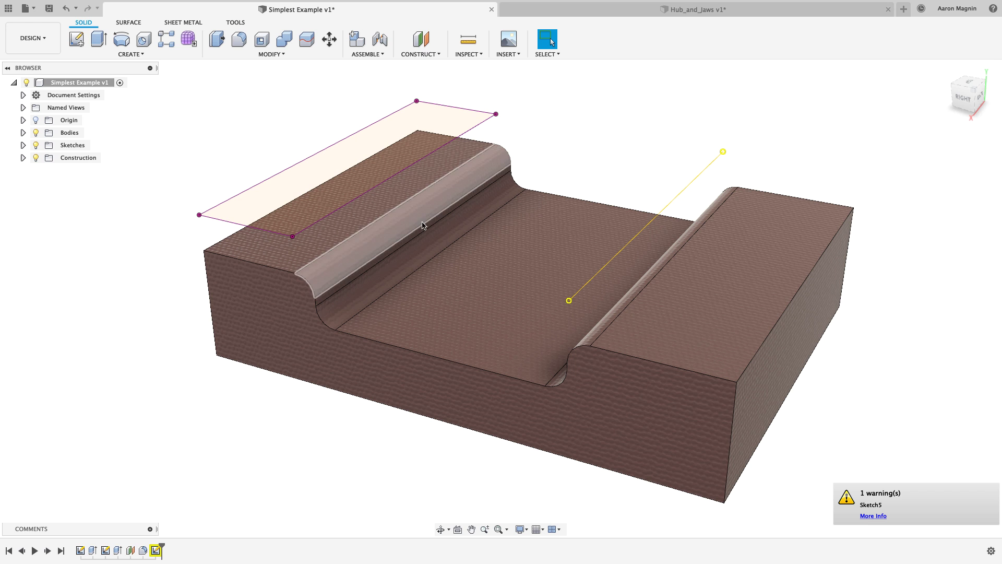
Check the part from the top and in 3-D, then bring up Sketch5's timeline options
left_click(971, 80)
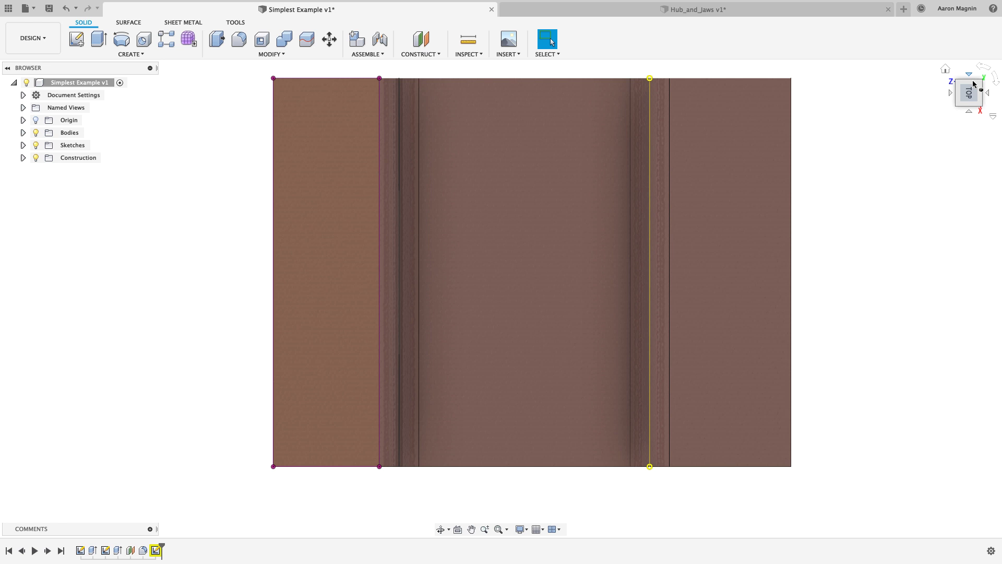
middle_click_drag(850, 248, 860, 200, "shift")
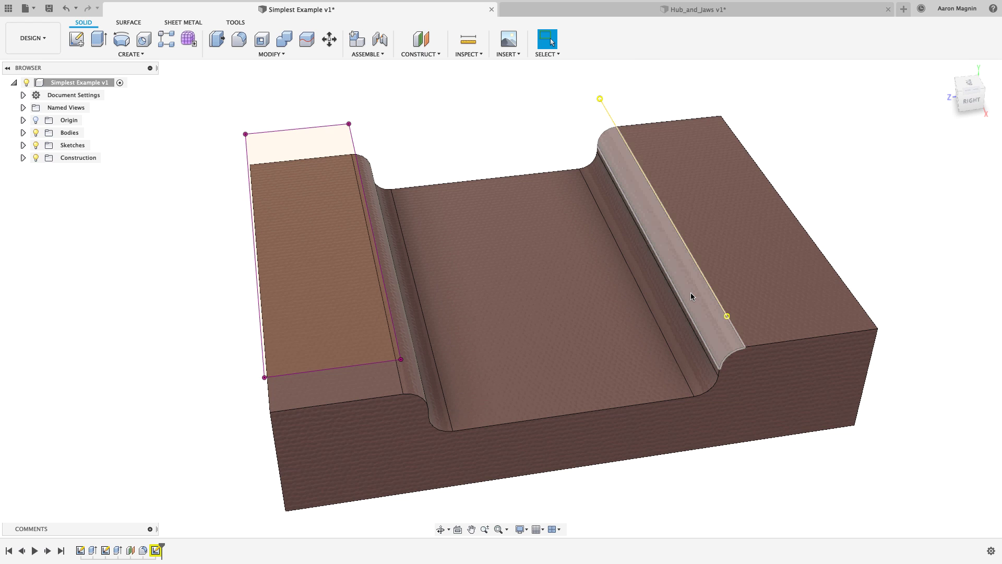
right_click(155, 550)
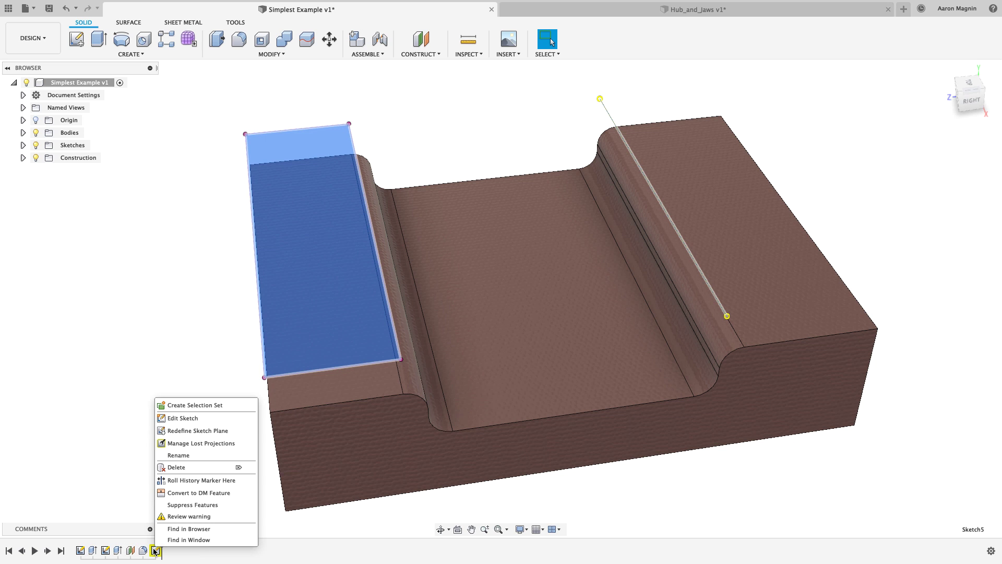
Open Manage Lost Projections for Sketch5, toggle Fade Other Geometry, and select lost Edge 1
left_click(188, 444)
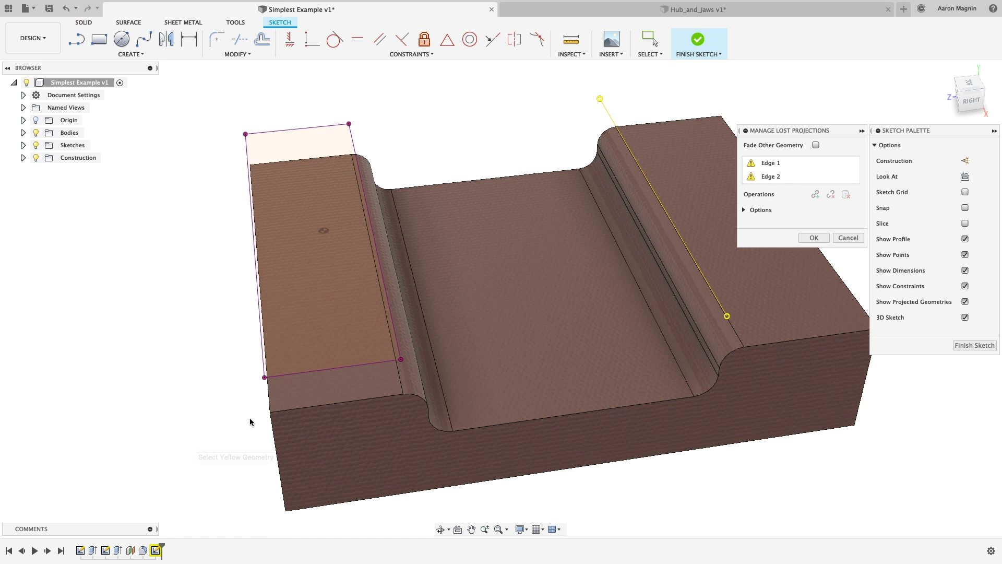
left_click(815, 146)
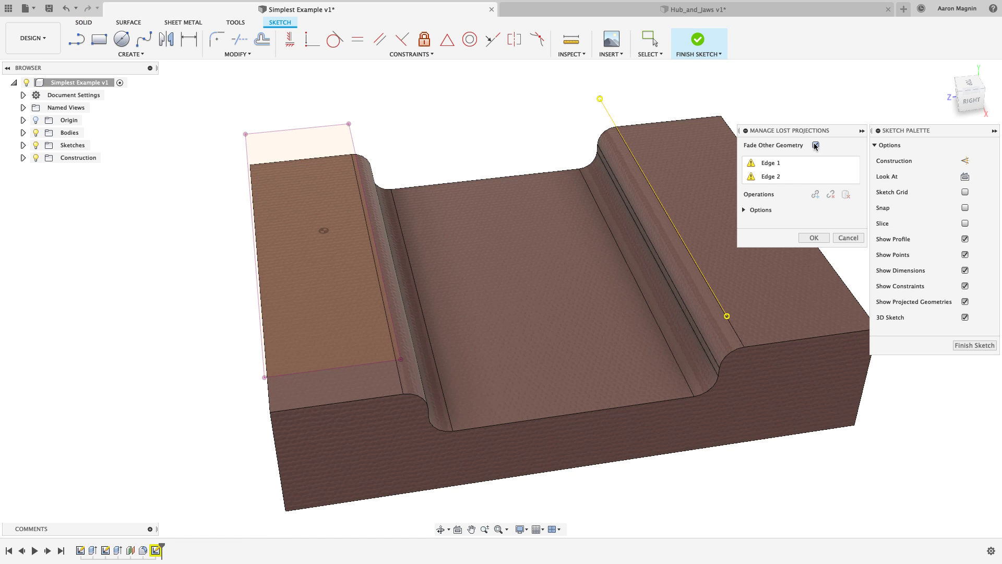
left_click(815, 146)
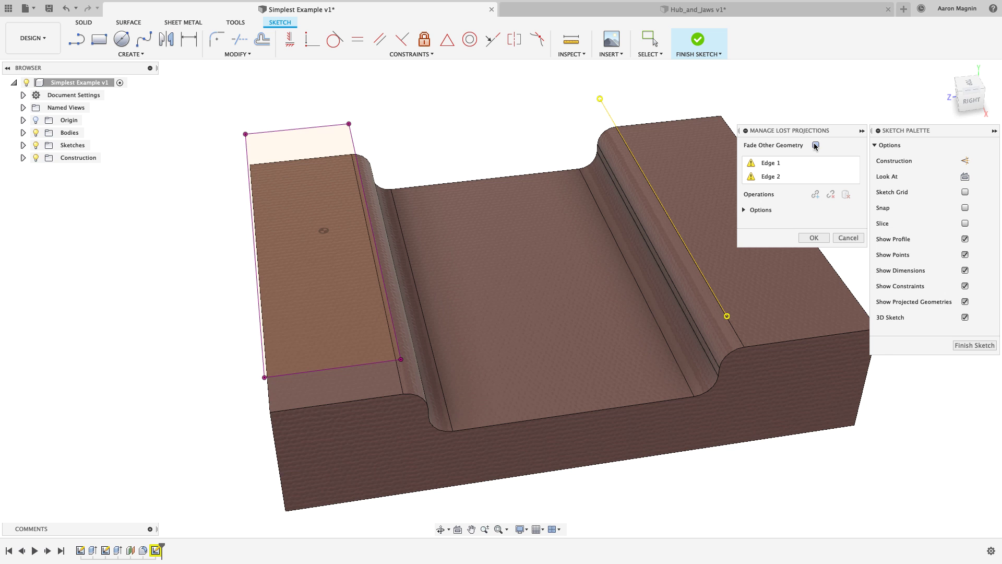
left_click(777, 164)
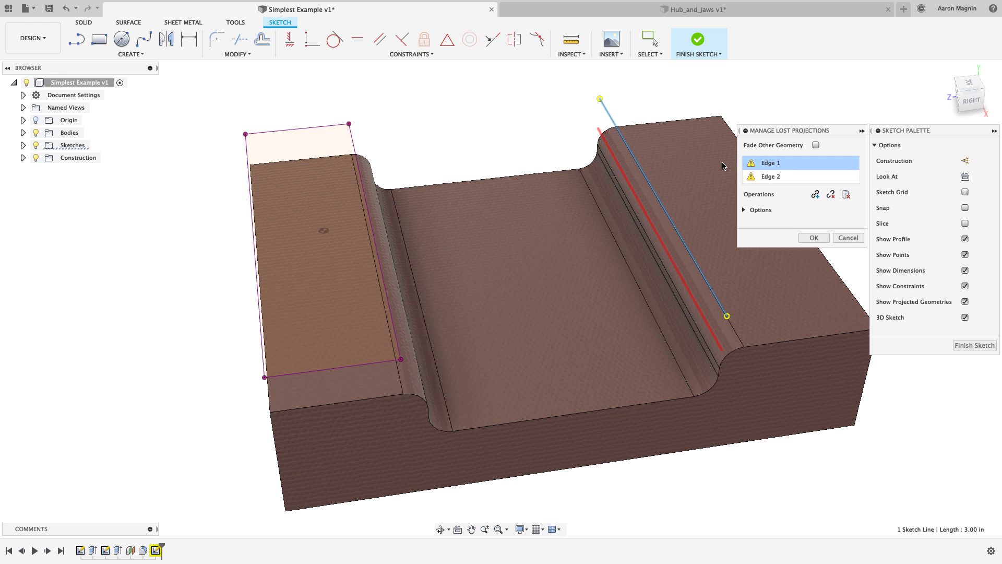
middle_click_drag(726, 166, 711, 138, "shift")
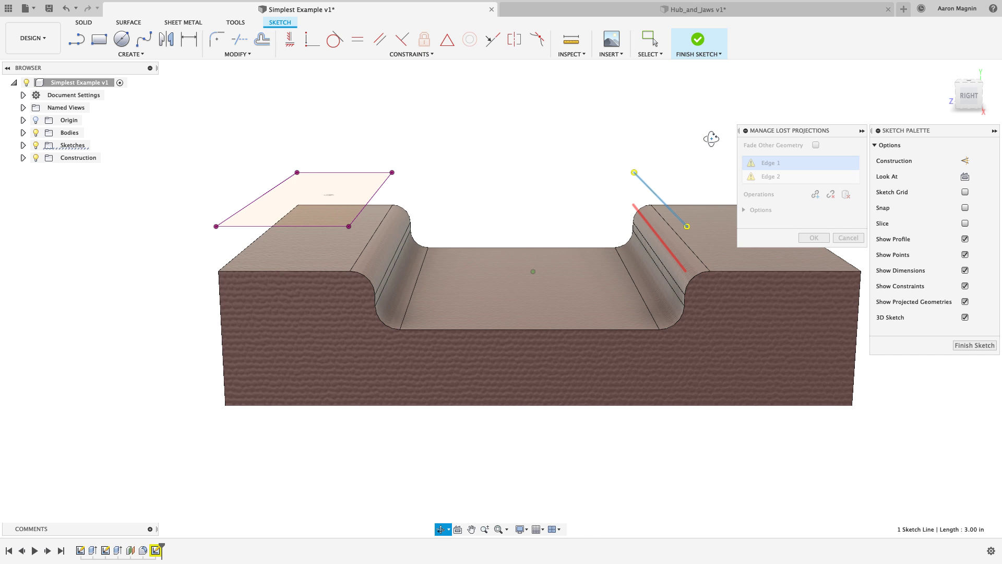
middle_click_drag(711, 138, 711, 139, "shift")
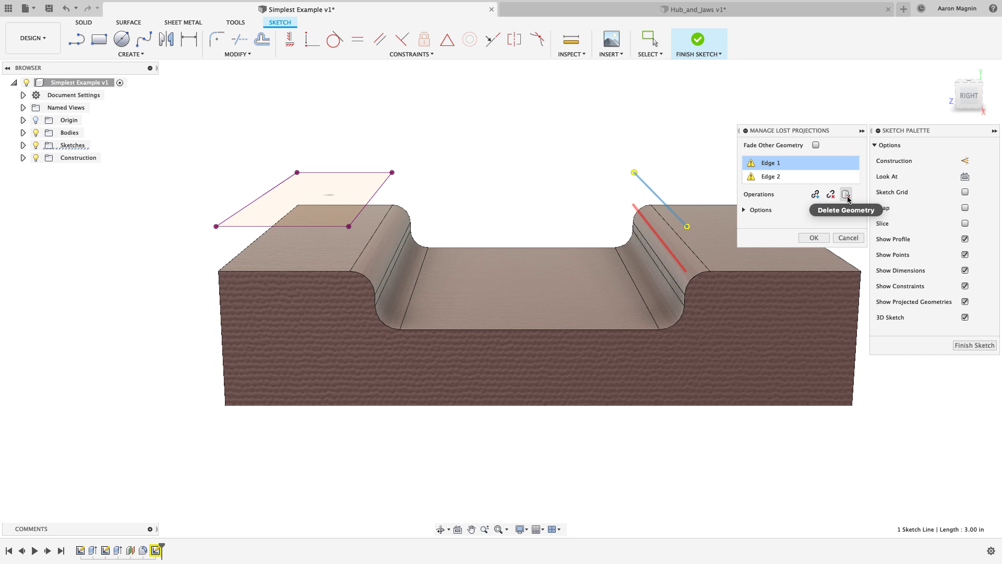
Re-link lost Edges 1 and 2 to the filleted model edges, confirm, and finish Sketch5
left_click(815, 194)
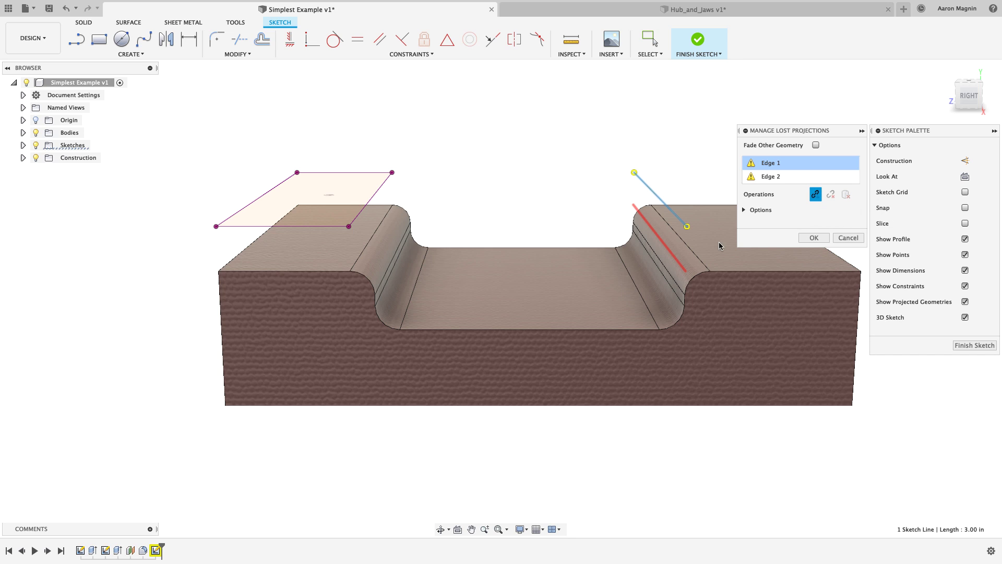
left_click(676, 282)
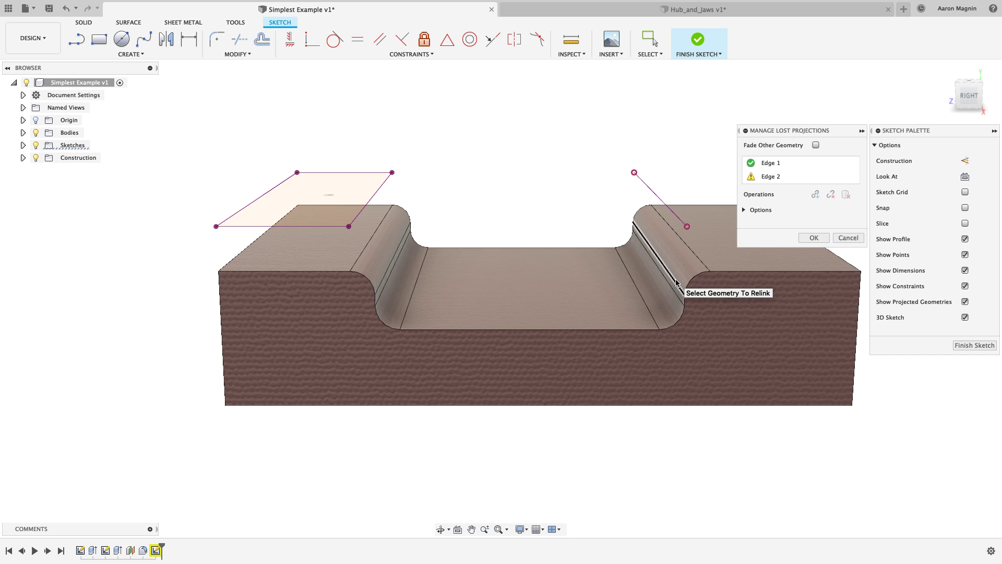
left_click(787, 176)
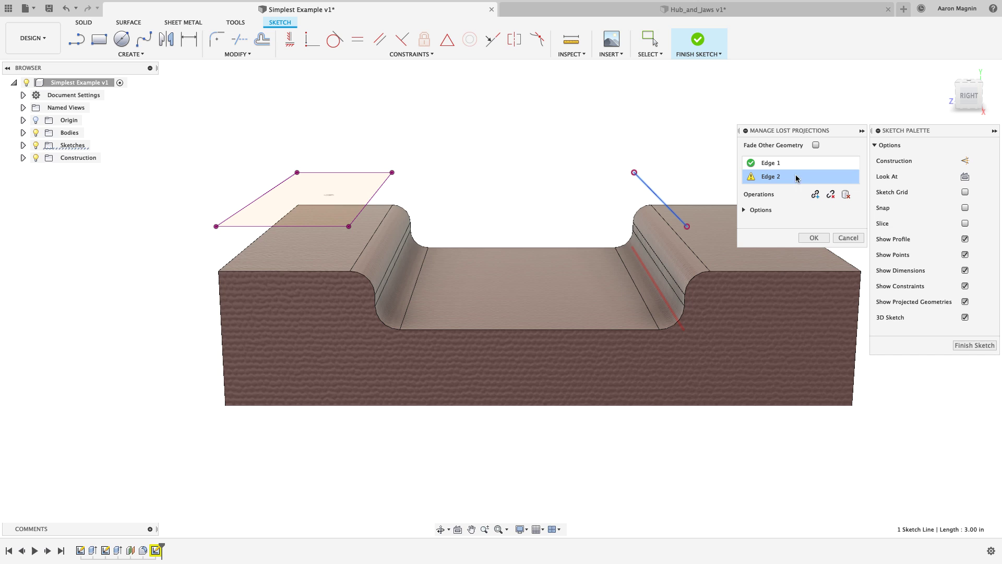
left_click(845, 194)
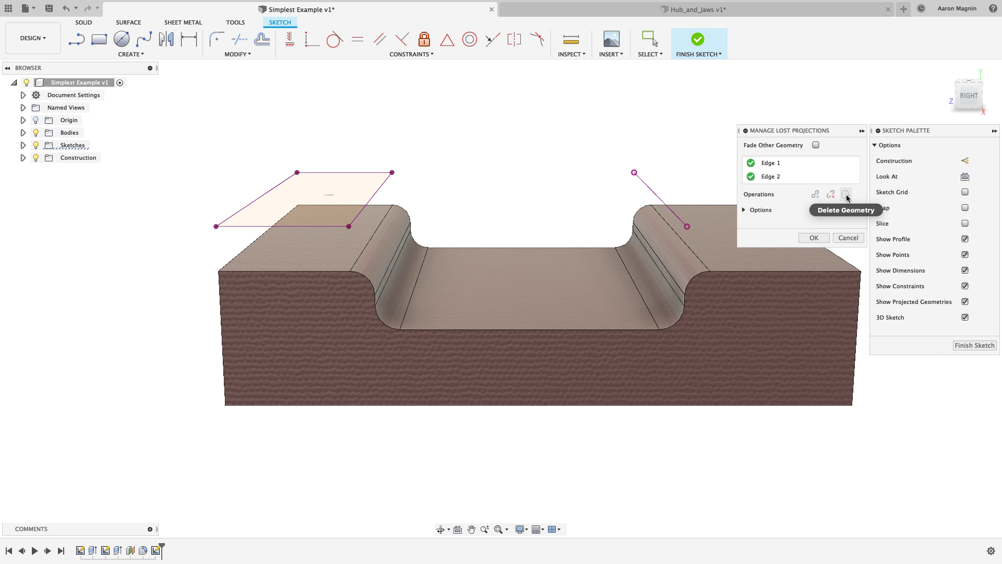
left_click(816, 238)
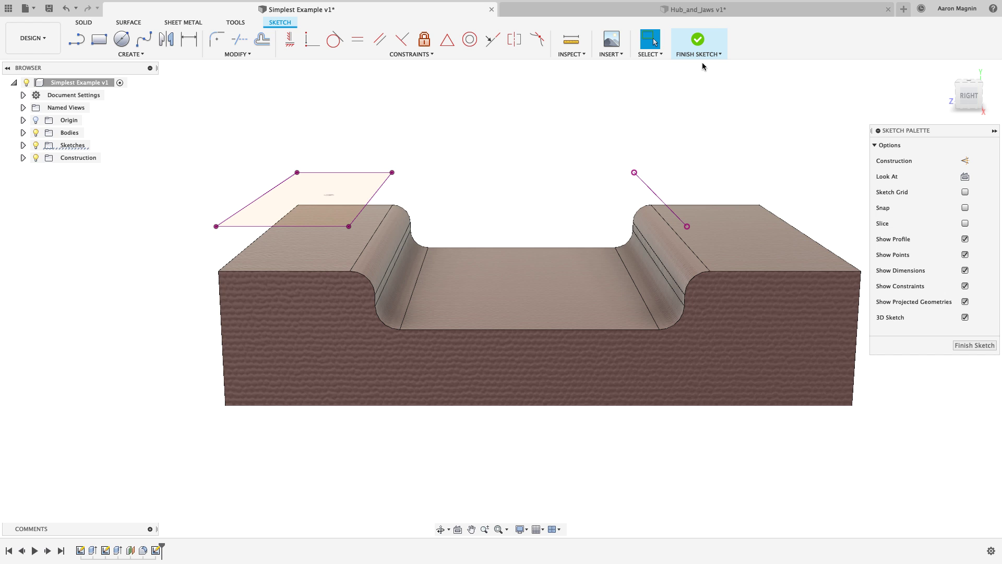
left_click(699, 45)
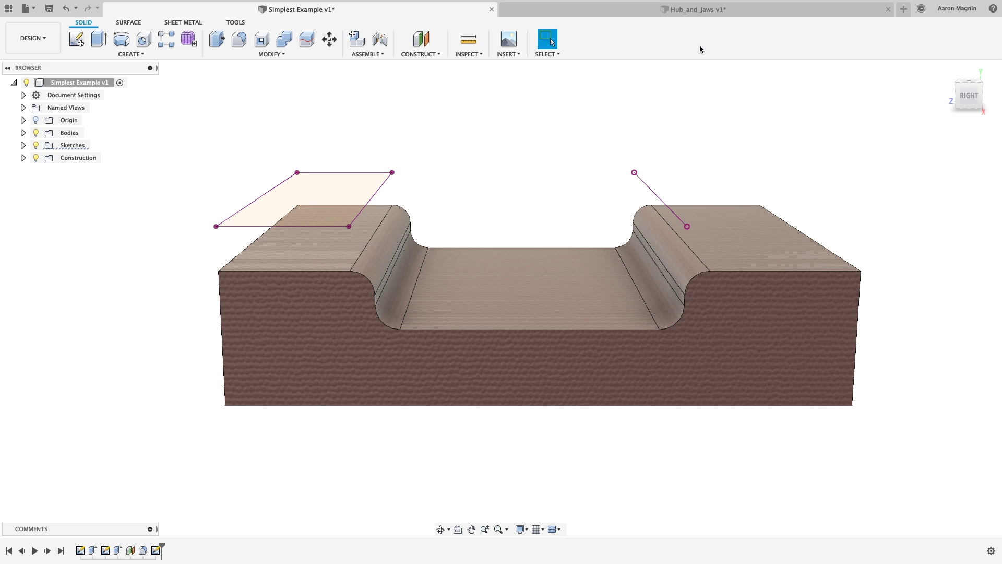
In Hub_and_Jaws, fillet the early cylinder's two circular edges at 0.148 in and replay history
left_click(678, 11)
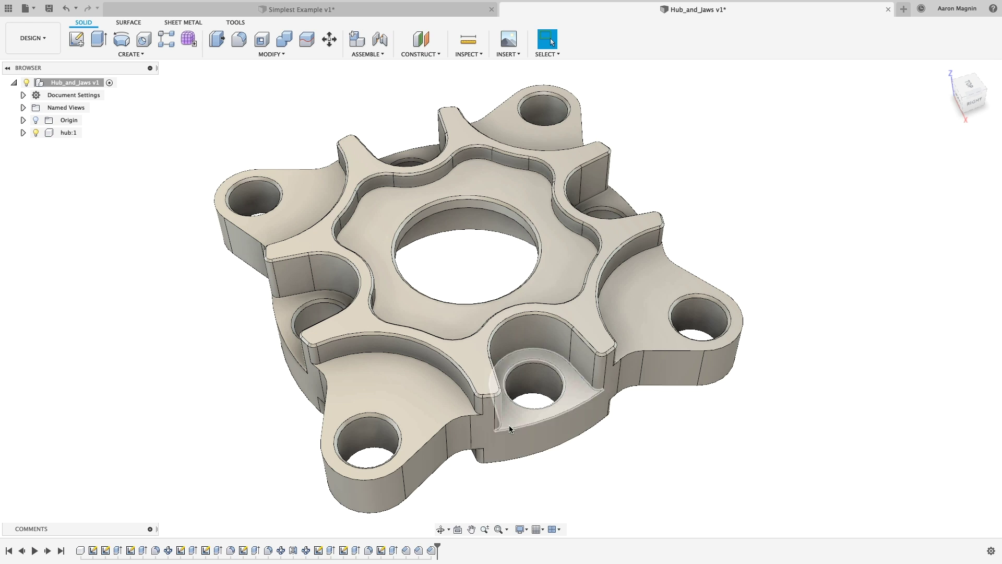
left_click_drag(437, 550, 149, 550)
key("f")
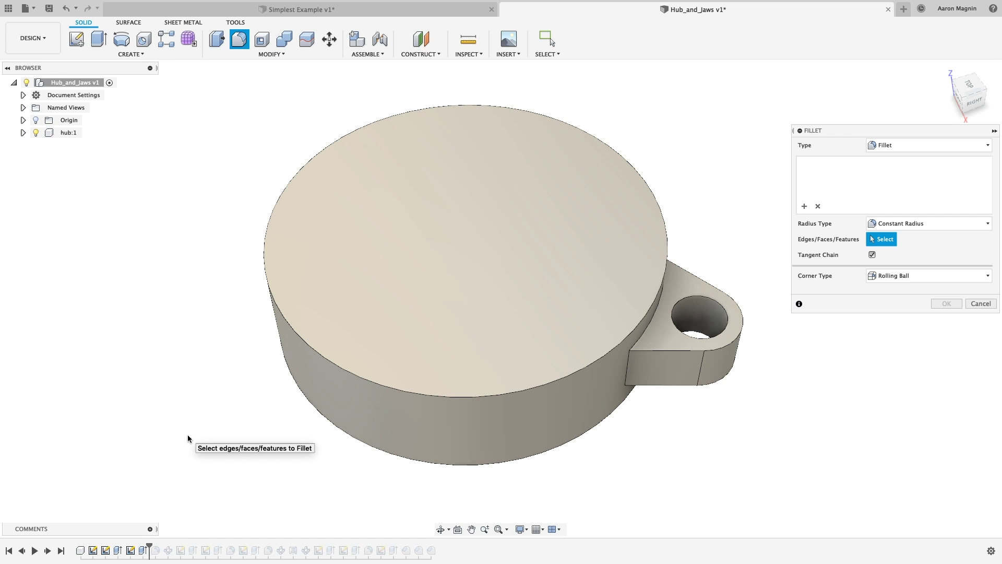
left_click(313, 349)
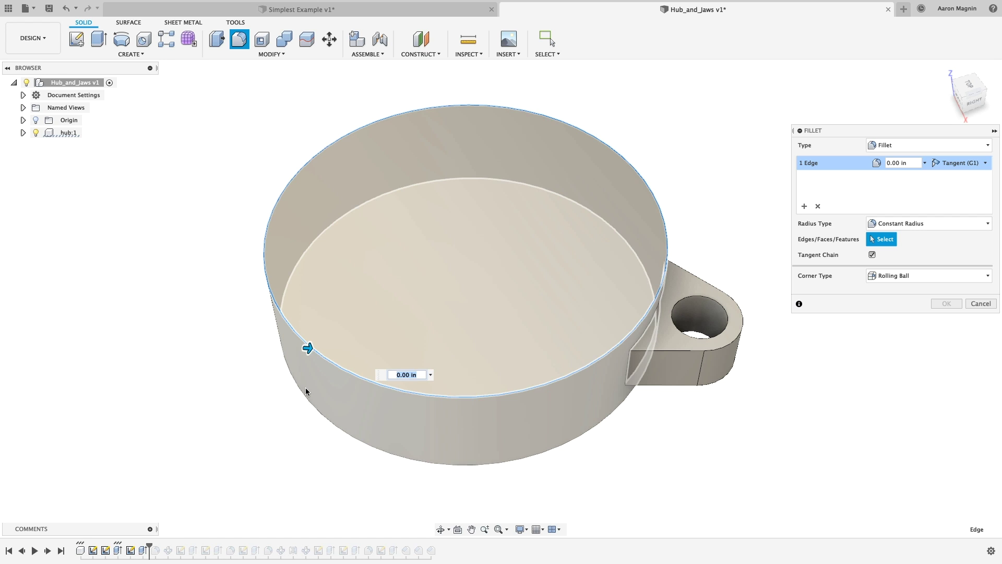
left_click(304, 398)
mouse_move(305, 398)
left_mouse_down()
mouse_move(307, 390)
mouse_move(293, 397)
mouse_move(306, 393)
left_mouse_up()
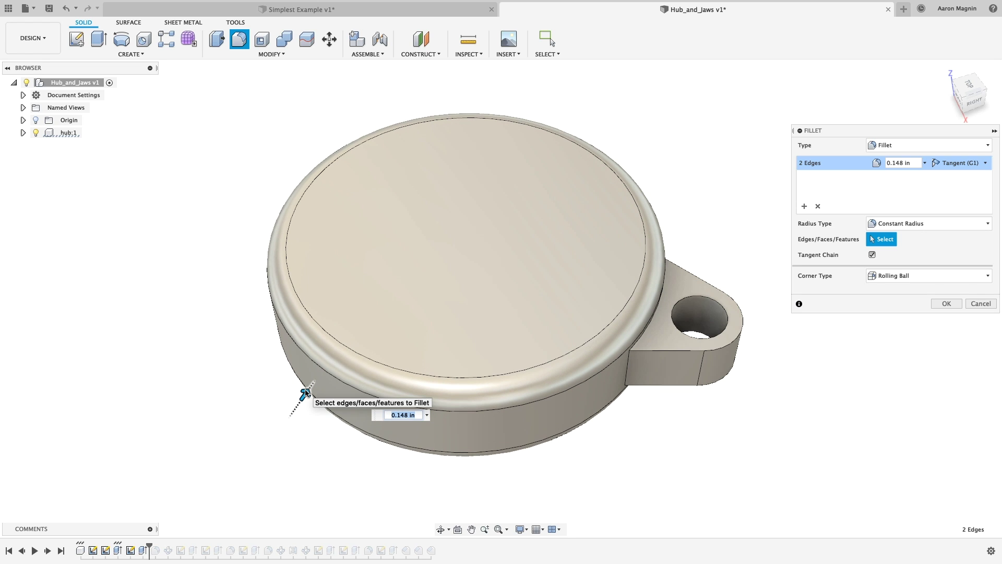
key("Return")
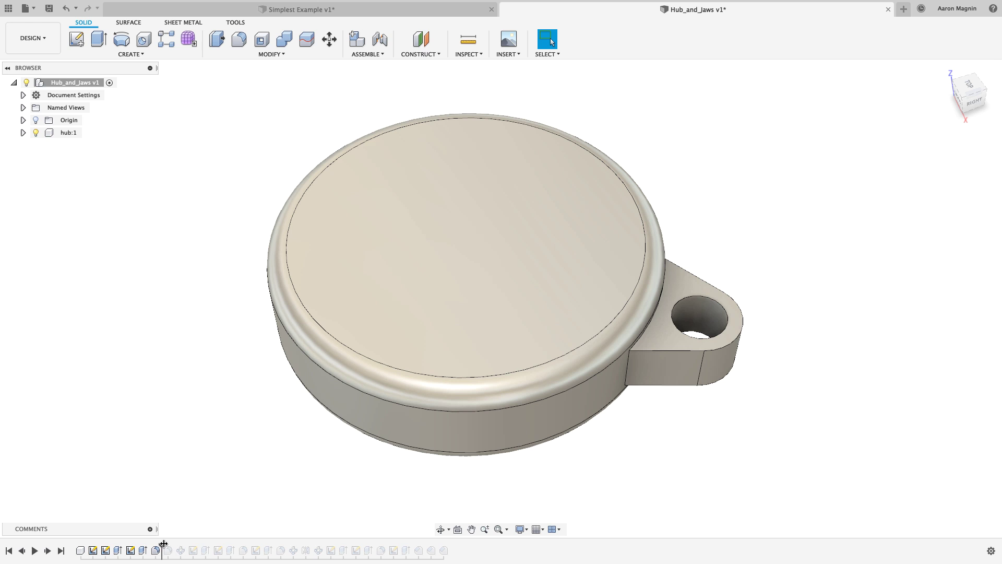
left_click_drag(161, 547, 199, 544)
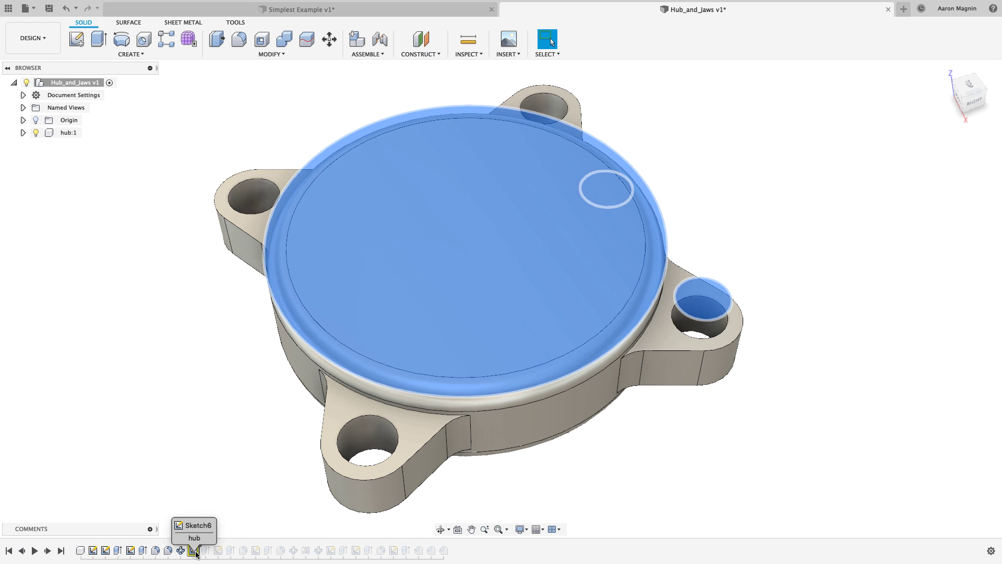
Edit Sketch6 and relink its lost outer circle projection to the hub's rim edge
right_click(195, 552)
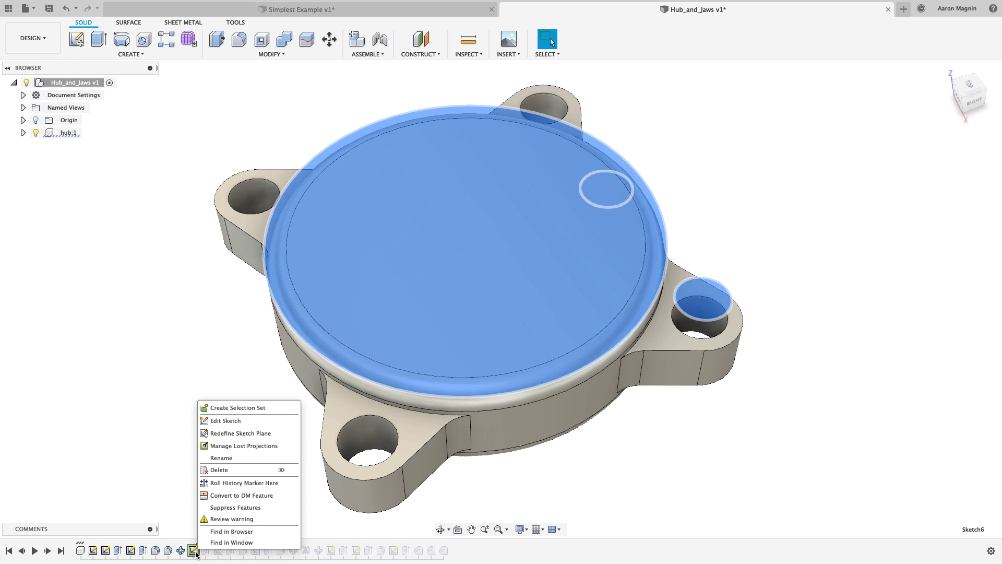
left_click(223, 420)
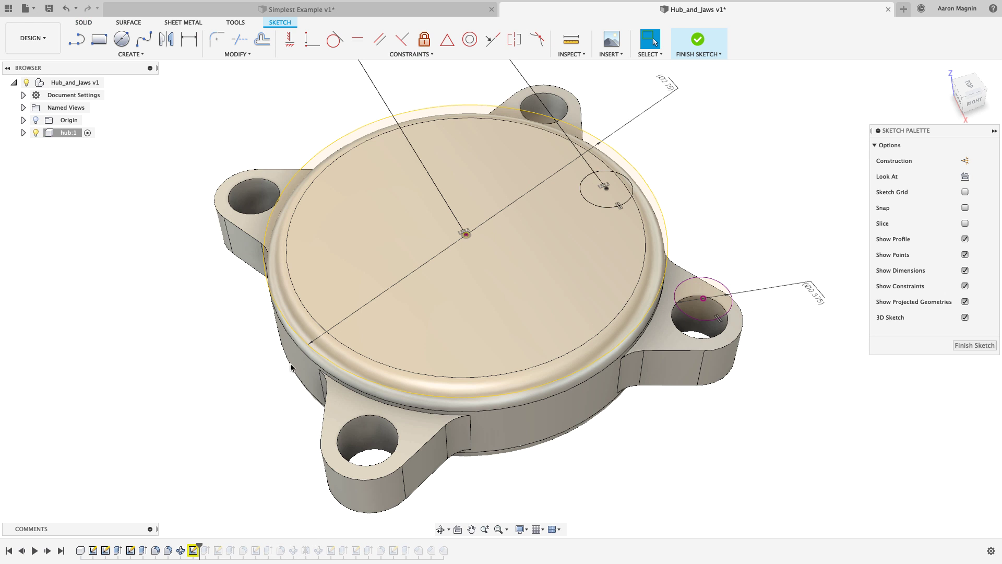
left_click(297, 337)
right_click(298, 338)
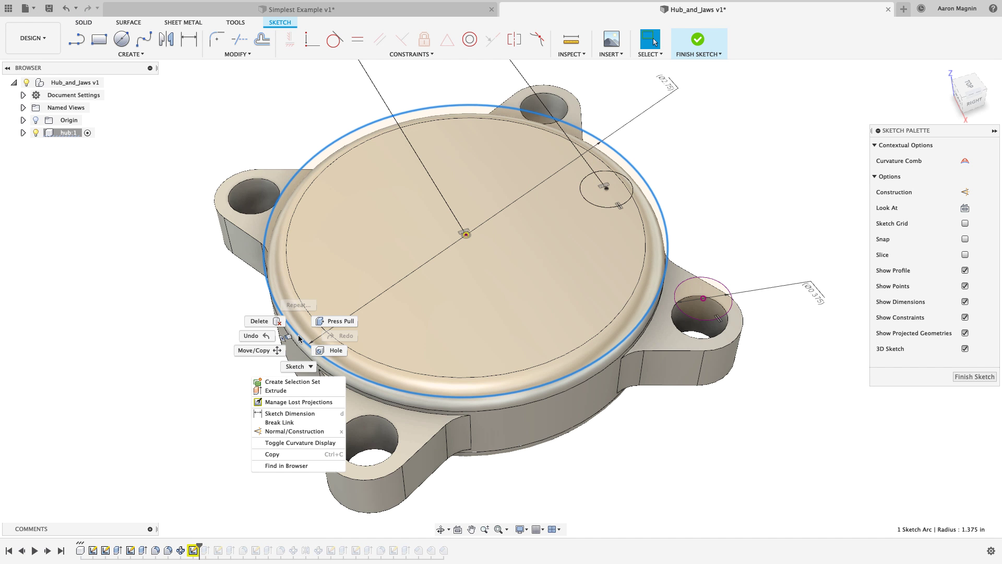
left_click(296, 402)
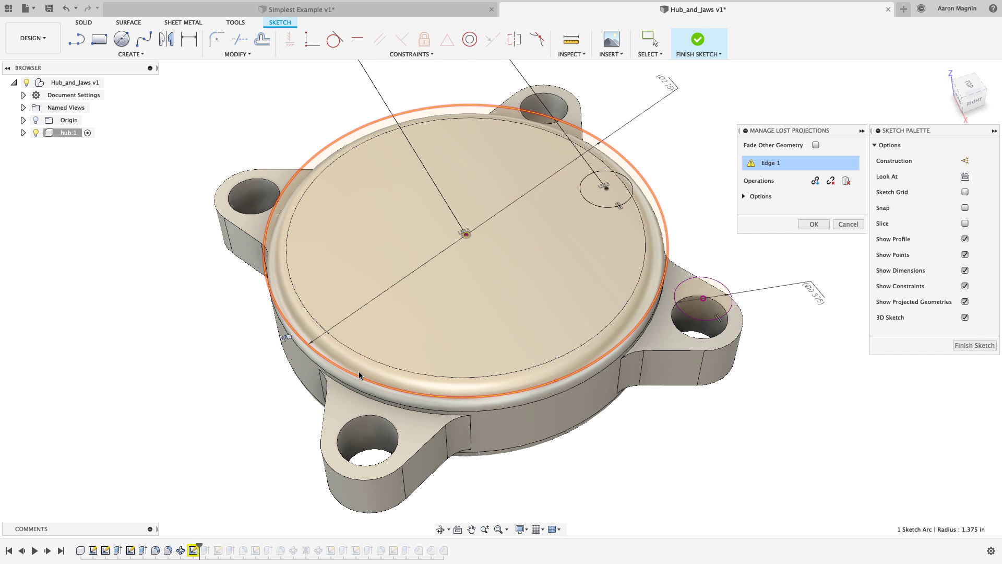
left_click(815, 180)
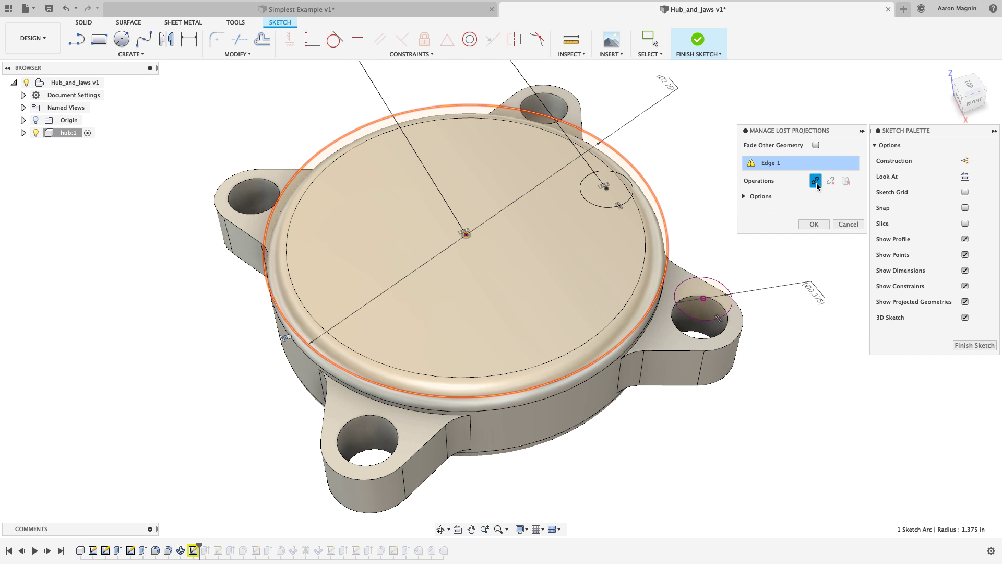
left_click(570, 388)
left_click(812, 223)
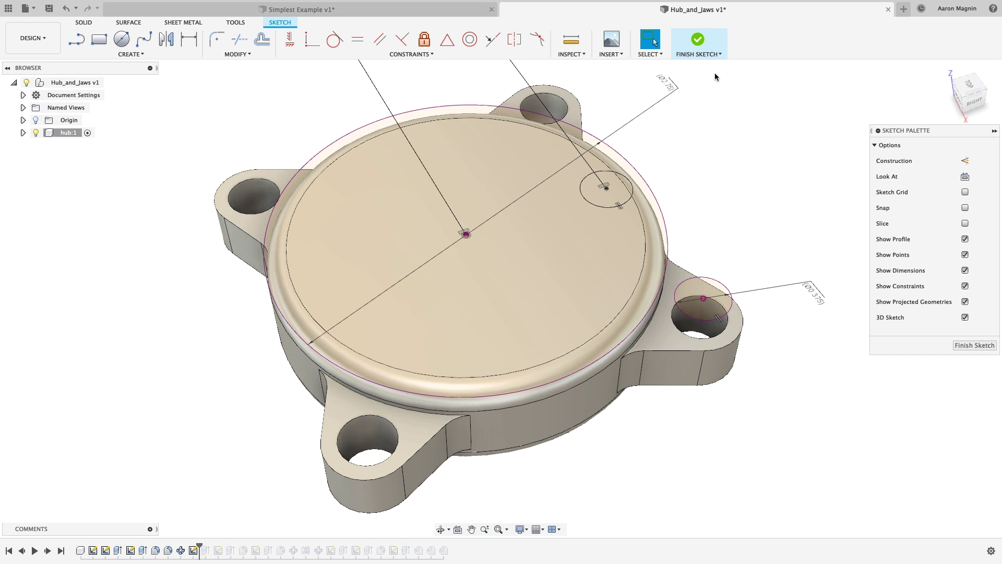
Finish Sketch6, relink Sketch7's lost edge, and finish Sketch7
left_click(698, 42)
right_click(220, 549)
left_click(246, 441)
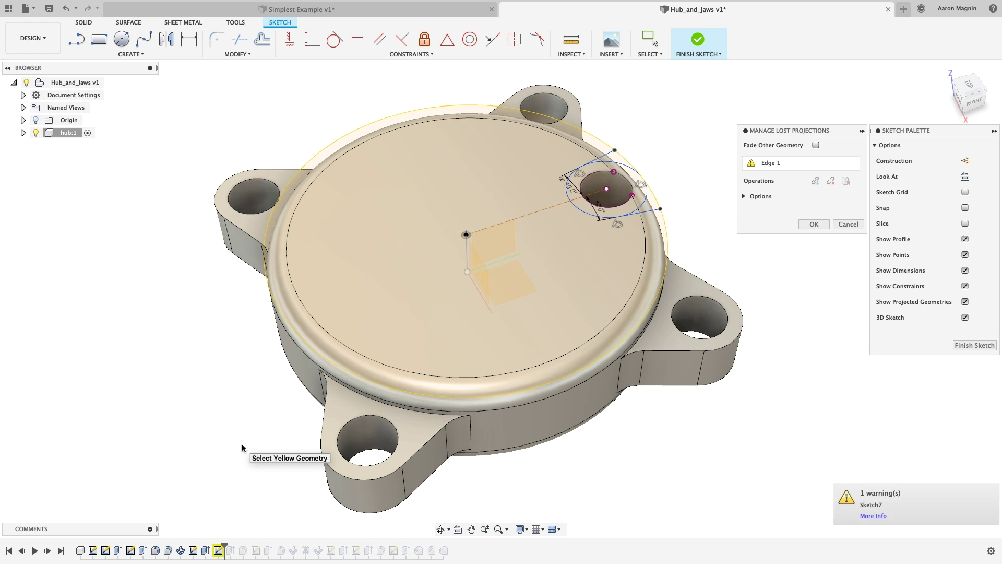
left_click(815, 180)
left_click(813, 223)
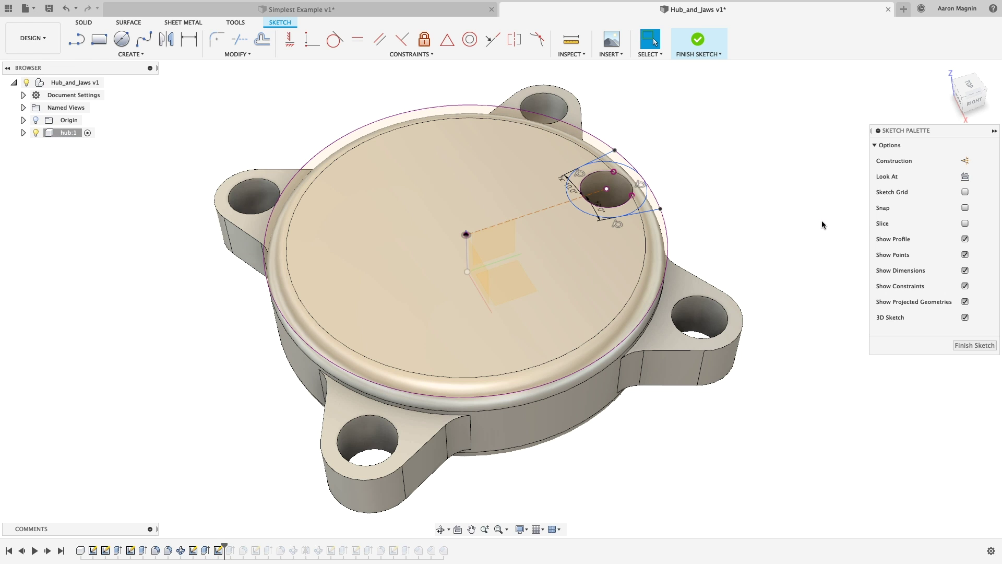
left_click(698, 41)
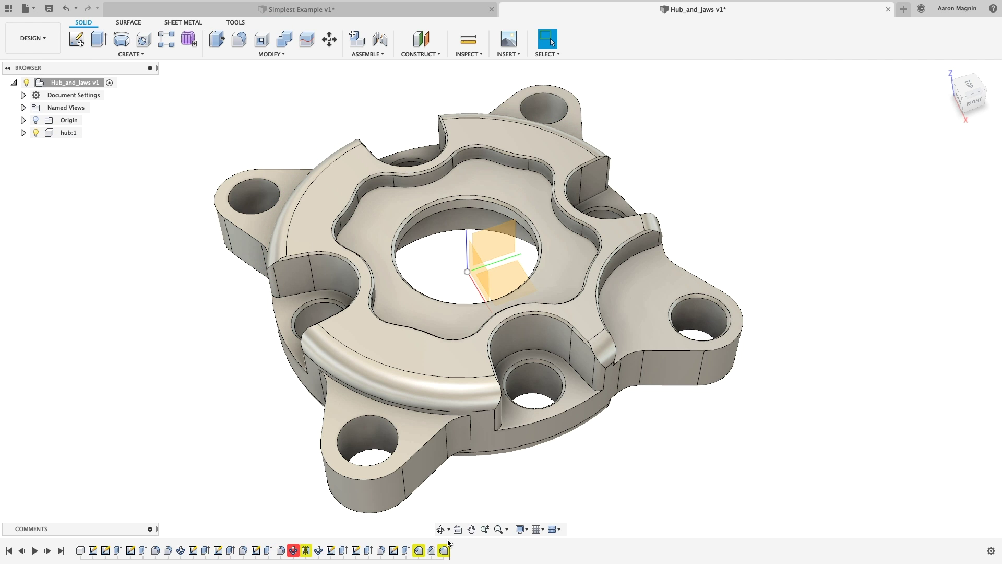
Edit the C-Pattern2 feature and change its Compute Option to Identical
right_click(293, 552)
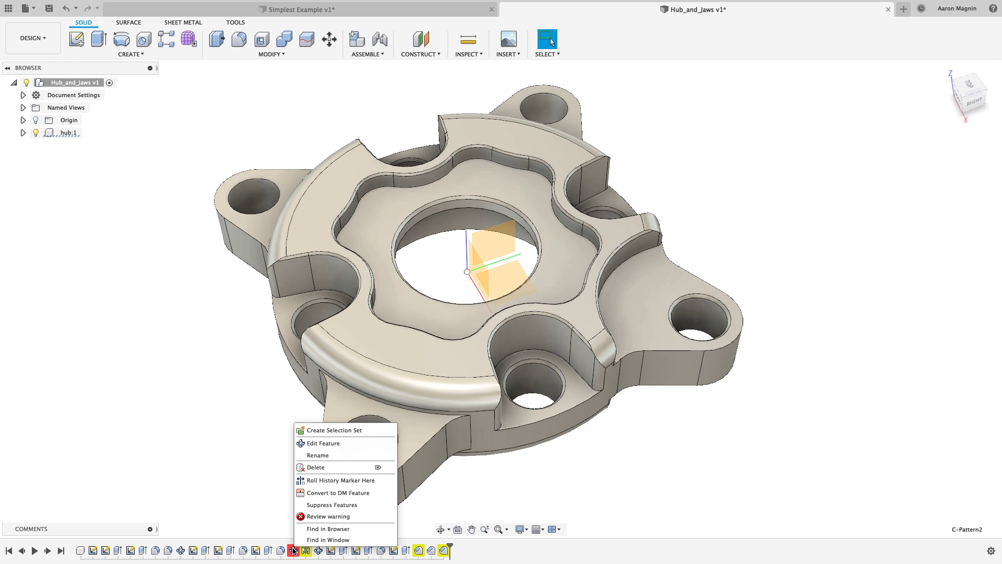
left_click(334, 444)
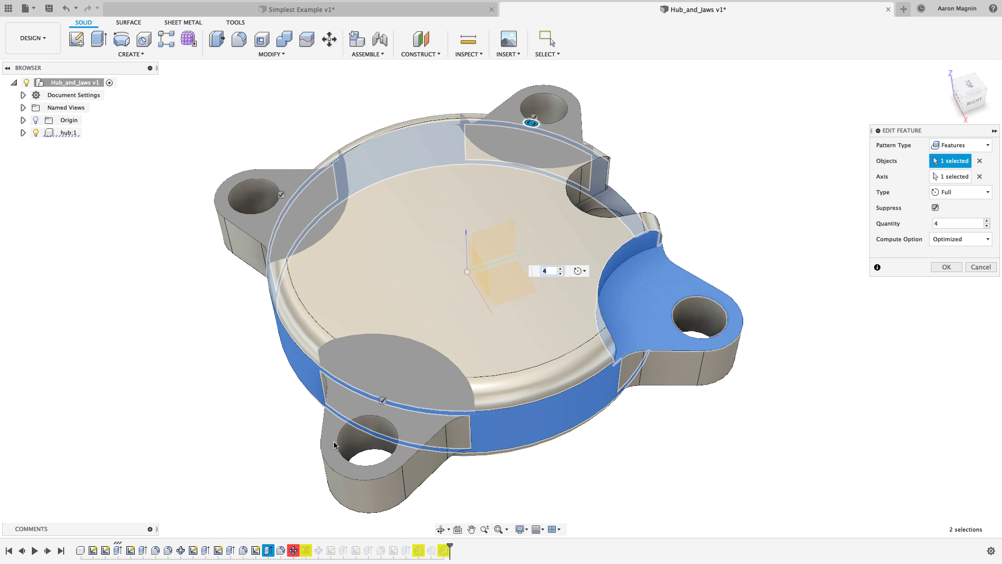
left_click(961, 241)
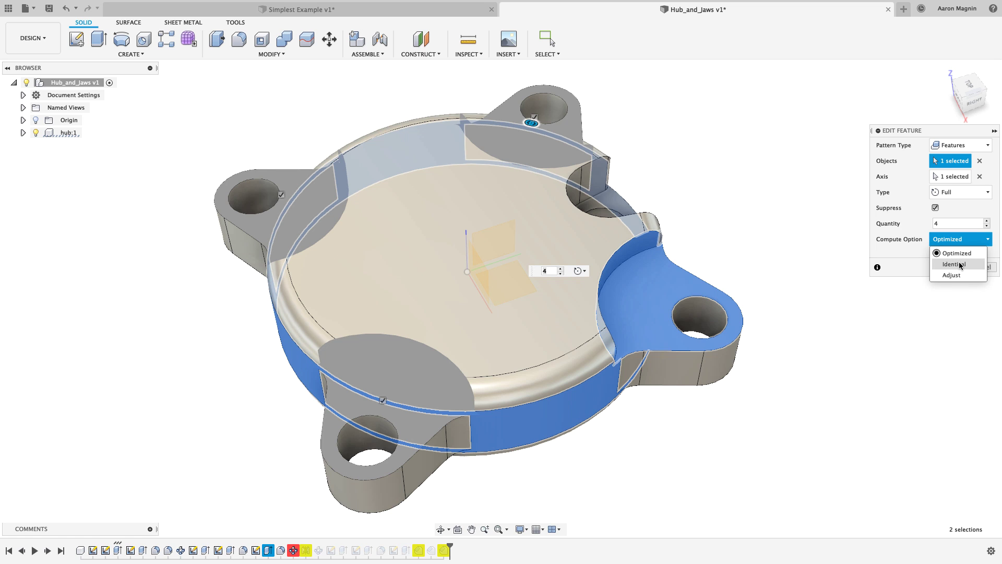
left_click(959, 264)
left_click(950, 266)
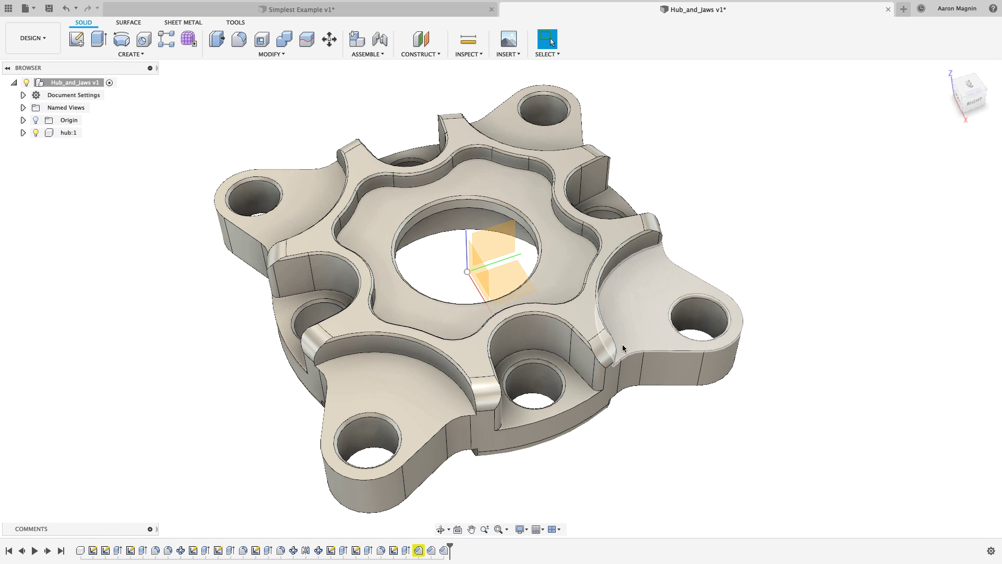
left_click(605, 348)
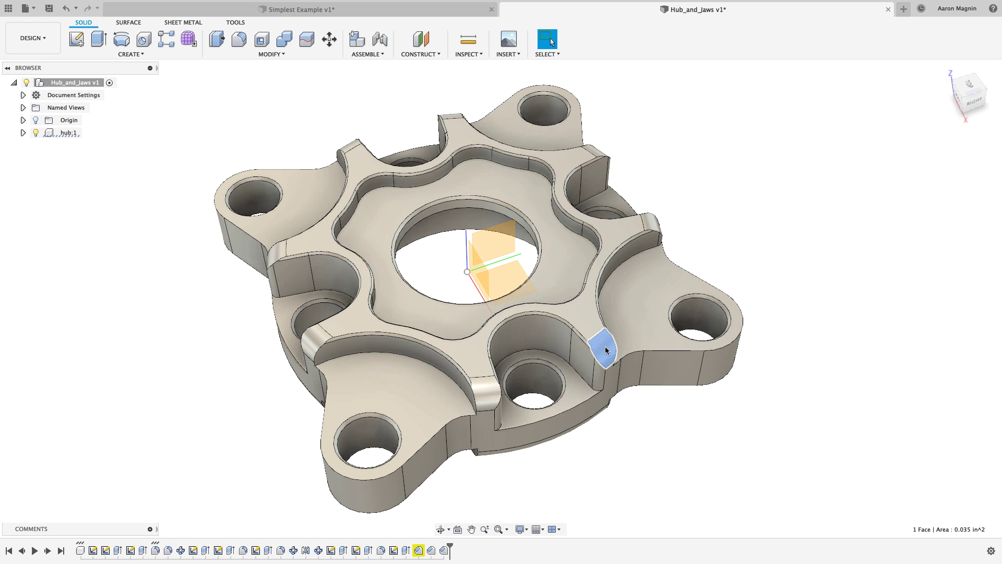